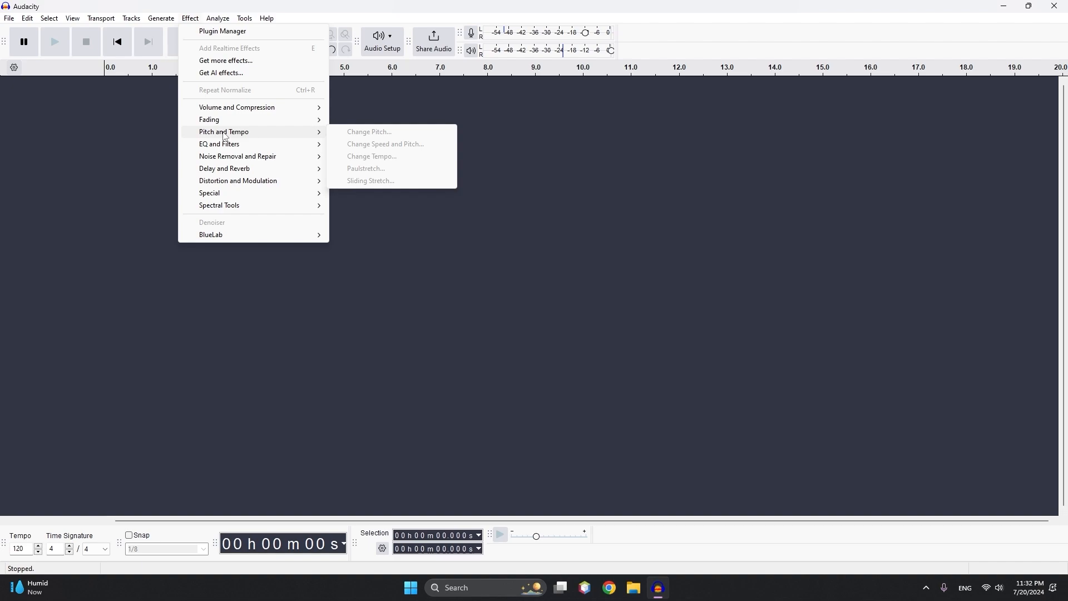
Record about 11 seconds of speech onto a new track, starting with a few seconds of silence.
{"action": "left_click", "coordinate": [148, 144]}
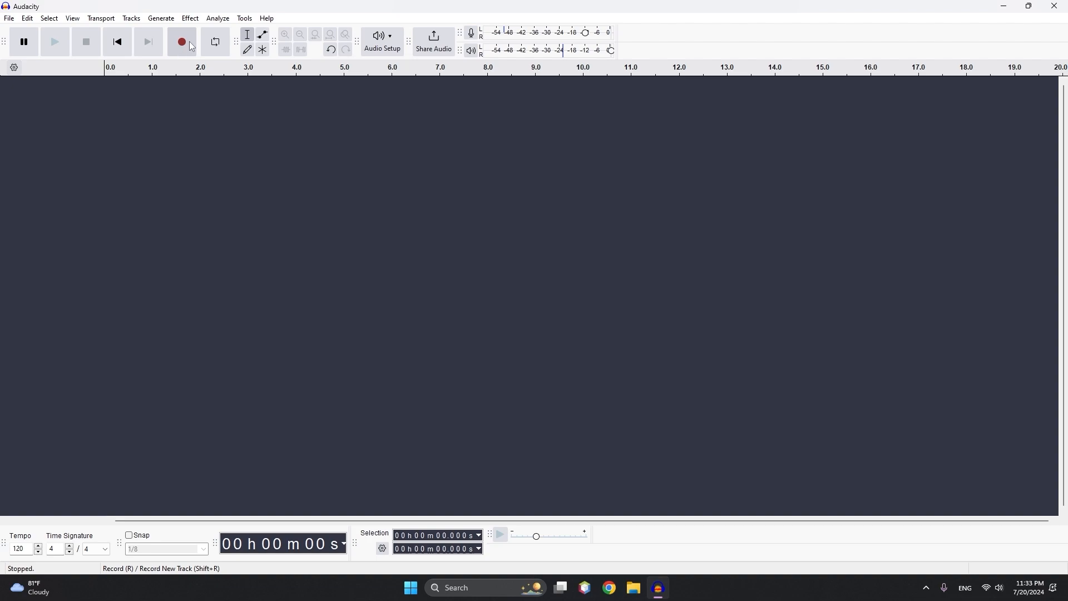
{"action": "left_click", "coordinate": [180, 46]}
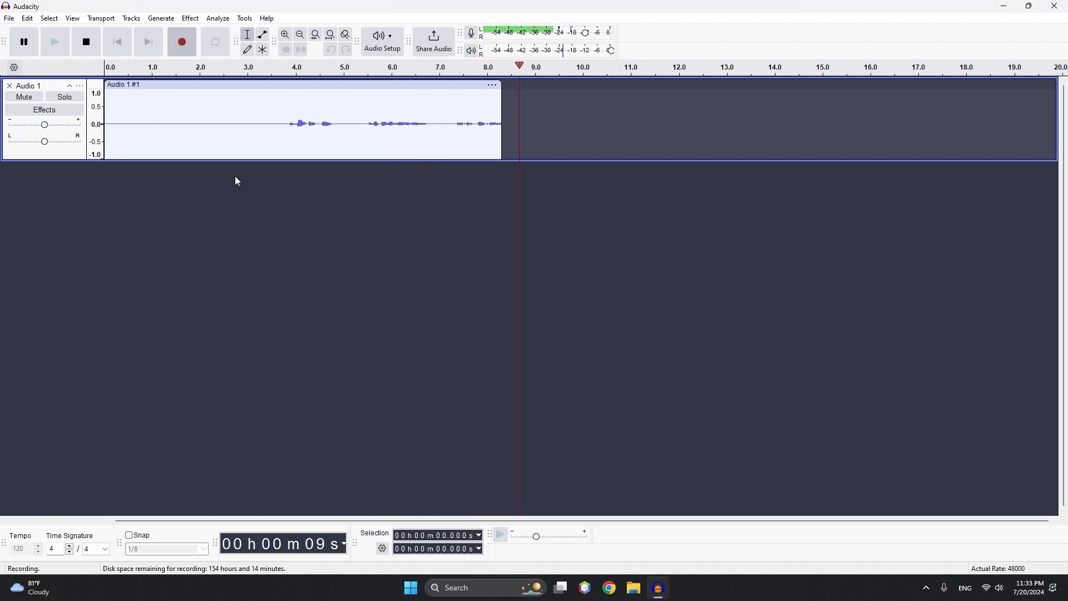
{"action": "key", "text": "space"}
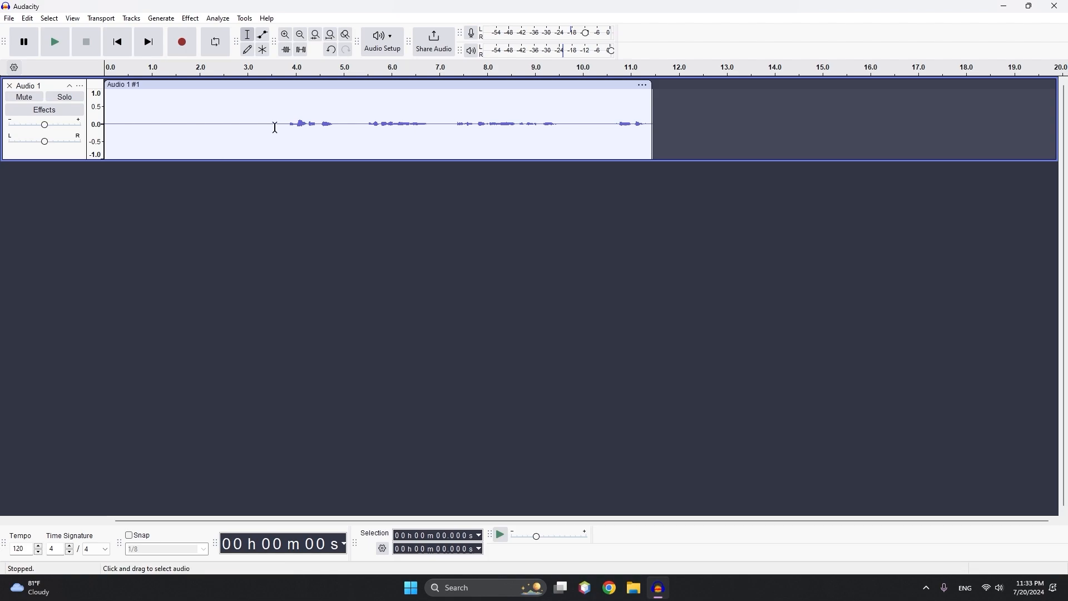
Play back the recording from just before the first spoken words, at about 3.8 s.
{"action": "left_click_drag", "start_coordinate": [279, 126], "coordinate": [107, 135]}
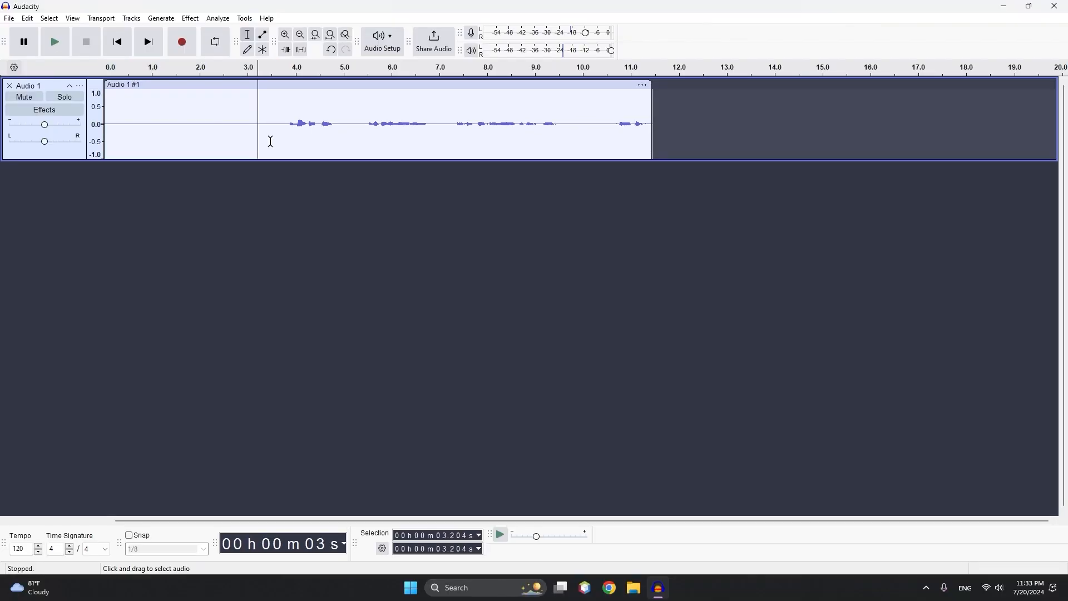
{"action": "left_click", "coordinate": [331, 124]}
{"action": "key", "text": "space"}
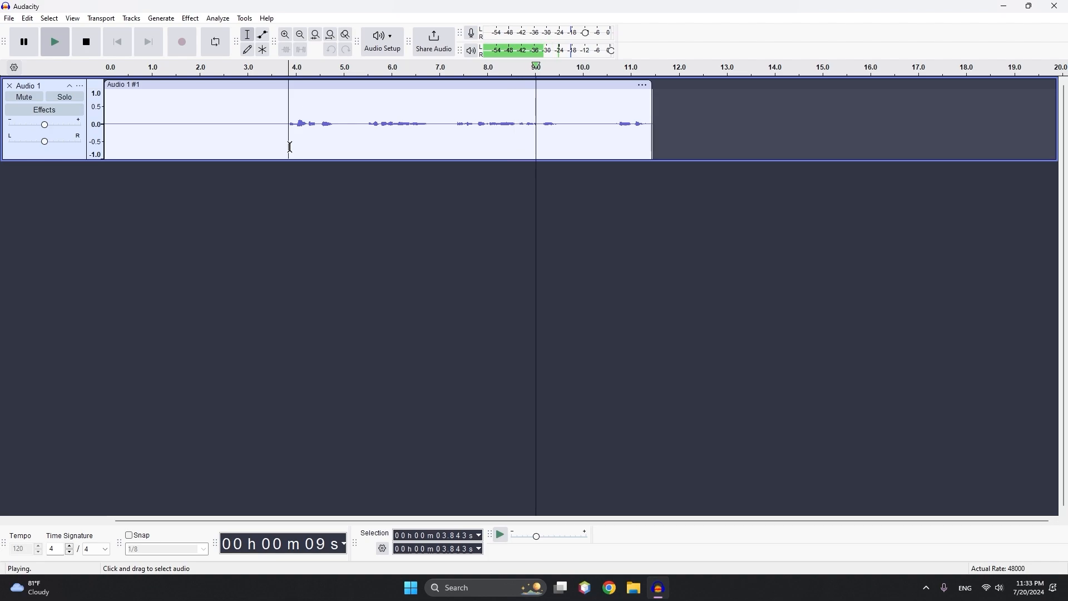
{"action": "key", "text": "space"}
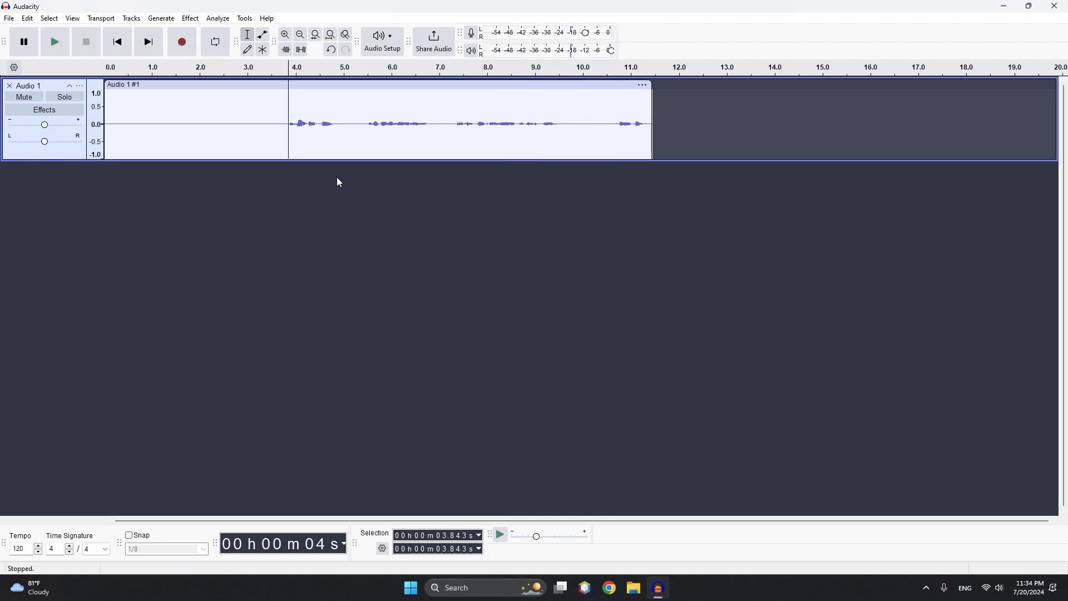
Delete the silent gaps between the spoken phrases, starting at about 9.5 s, 6.9 s and 4.8 s.
{"action": "left_click", "coordinate": [561, 124]}
{"action": "left_click_drag", "start_coordinate": [561, 125], "coordinate": [616, 126]}
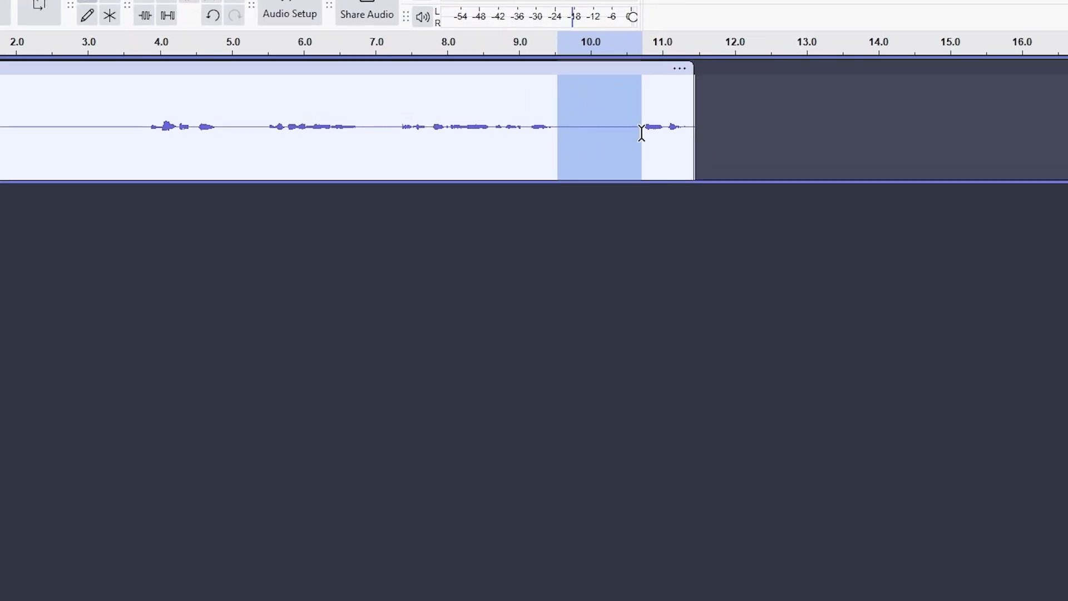
{"action": "key", "text": "Delete"}
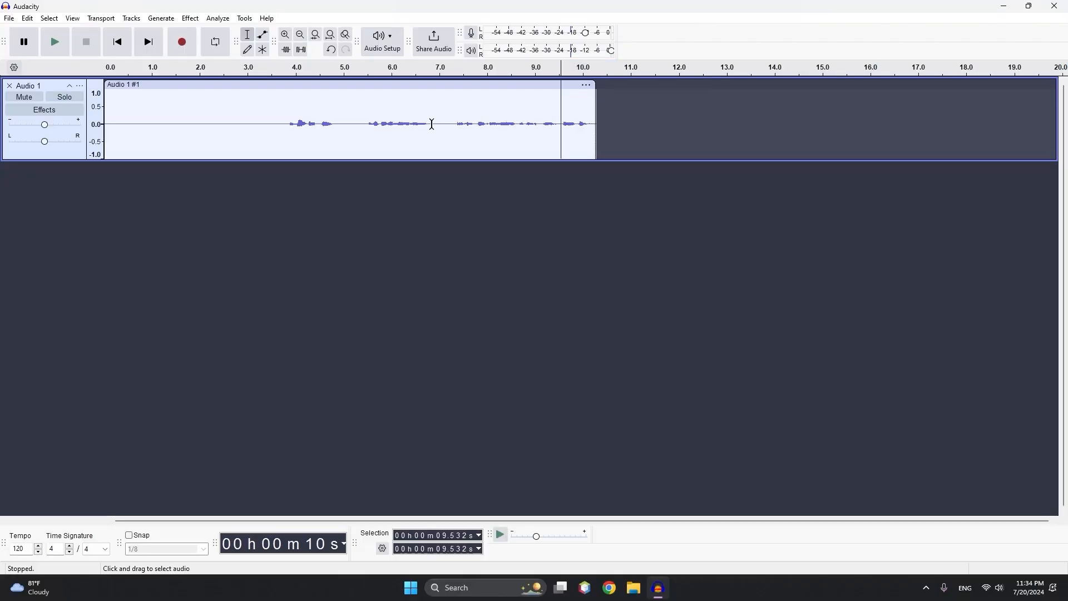
{"action": "left_click", "coordinate": [429, 127]}
{"action": "left_click_drag", "start_coordinate": [434, 126], "coordinate": [451, 127]}
{"action": "key", "text": "Delete"}
{"action": "left_click_drag", "start_coordinate": [337, 139], "coordinate": [362, 169]}
{"action": "key", "text": "Delete"}
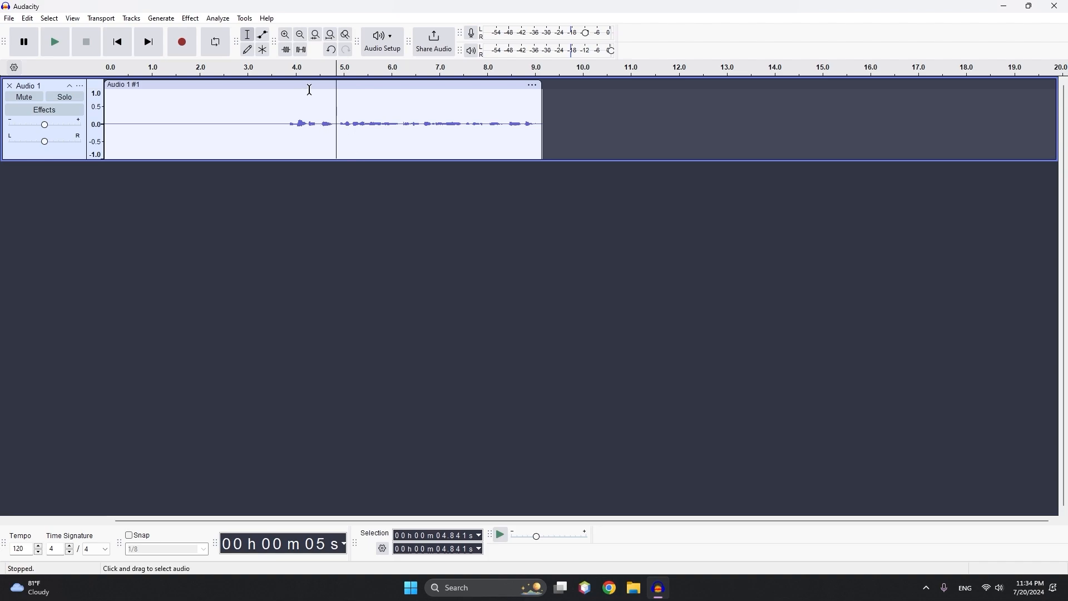
Normalize the entire audio clip, keeping the effect's existing settings.
{"action": "left_click", "coordinate": [310, 88]}
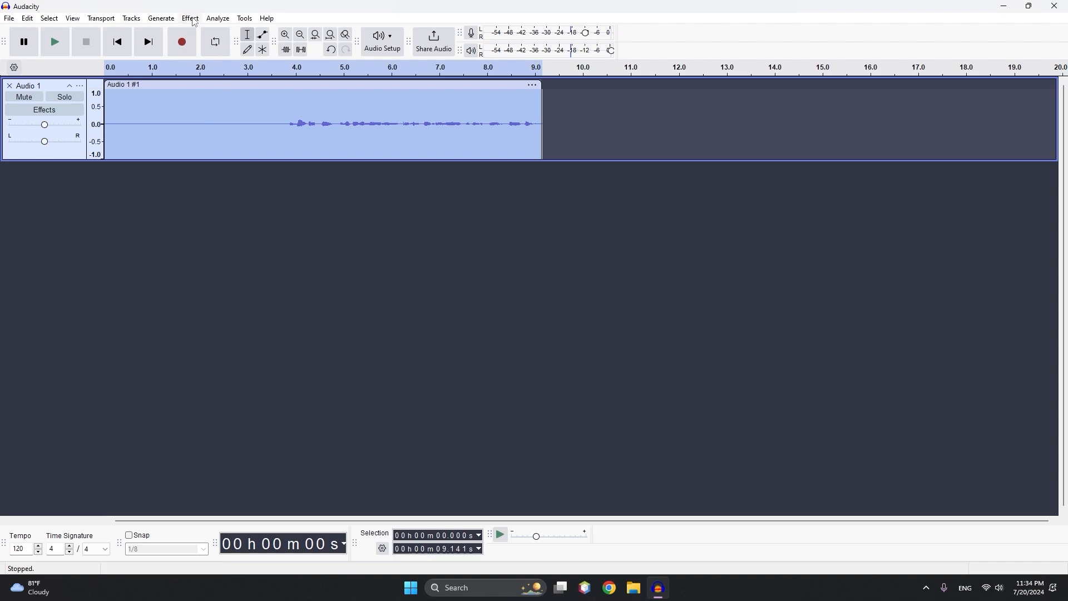
{"action": "left_click", "coordinate": [191, 19]}
{"action": "mouse_move", "coordinate": [214, 109]}
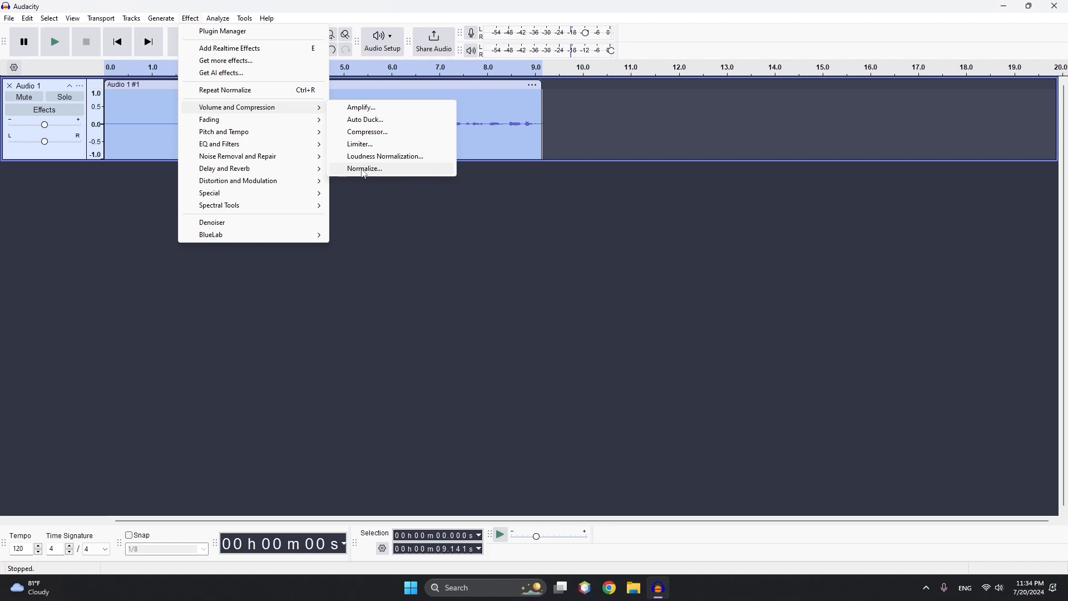
{"action": "left_click", "coordinate": [364, 169]}
{"action": "left_click", "coordinate": [586, 335]}
Play back the normalized speech from about 3.8 s to check its loudness.
{"action": "left_click", "coordinate": [288, 134]}
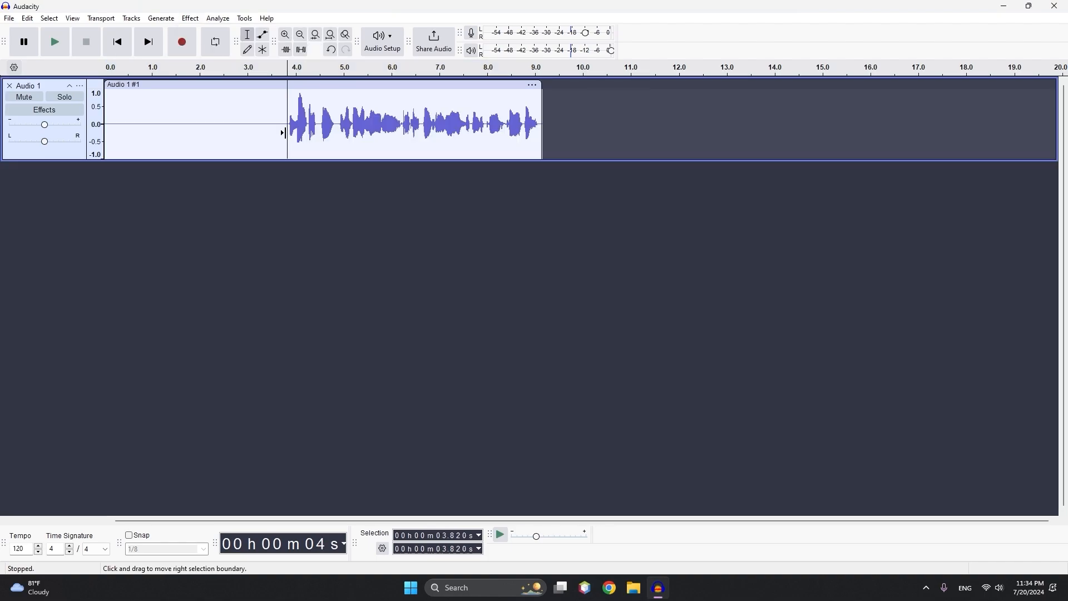
{"action": "key", "text": "space"}
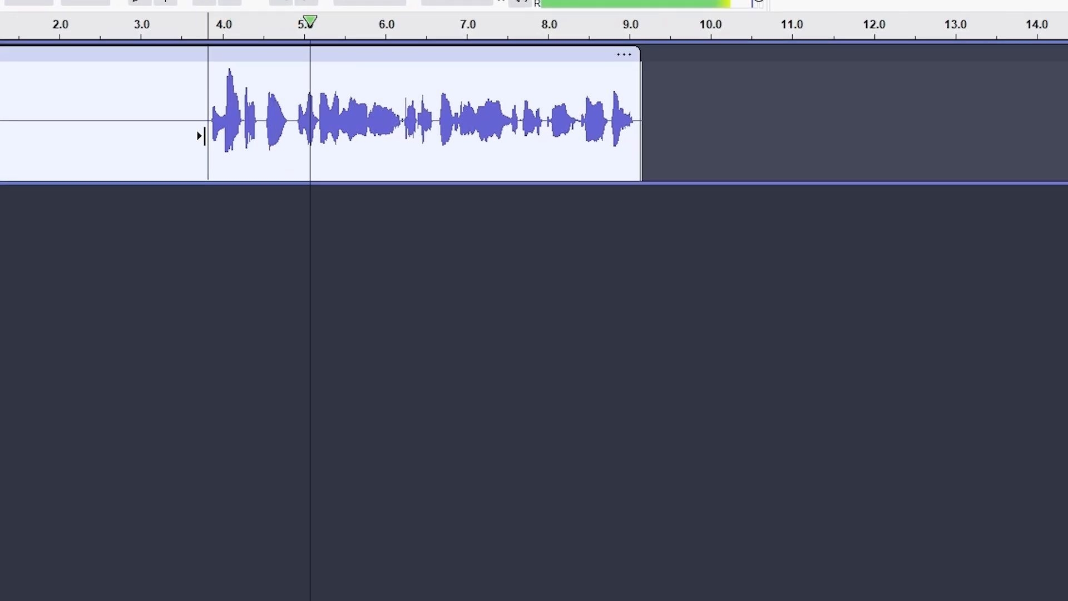
{"action": "key", "text": "space"}
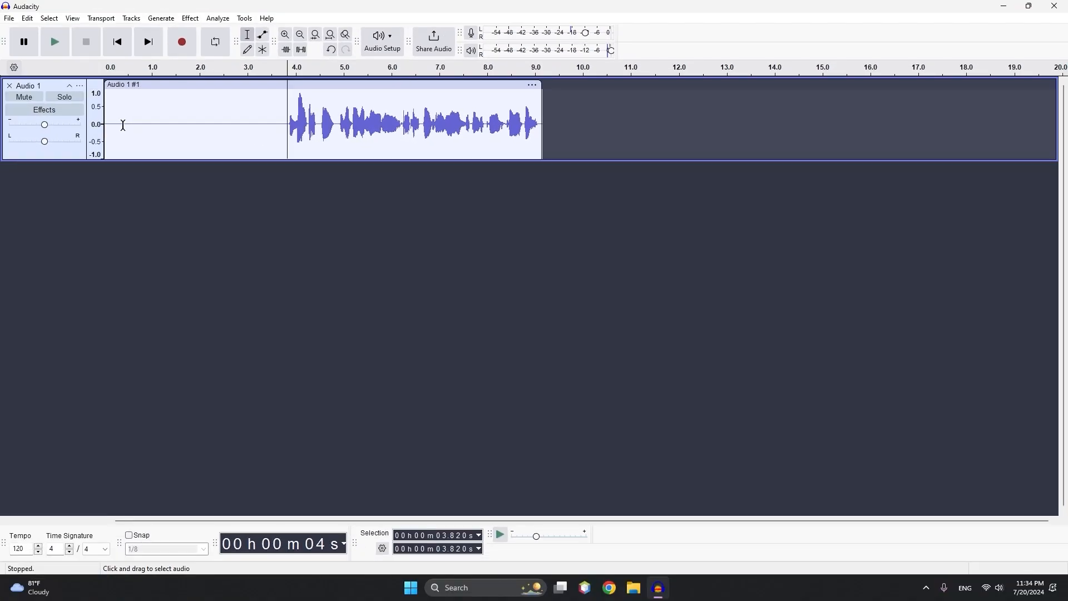
Listen to the silent lead-in from about 0.4 s to check the background noise.
{"action": "left_click", "coordinate": [123, 124]}
{"action": "key", "text": "space"}
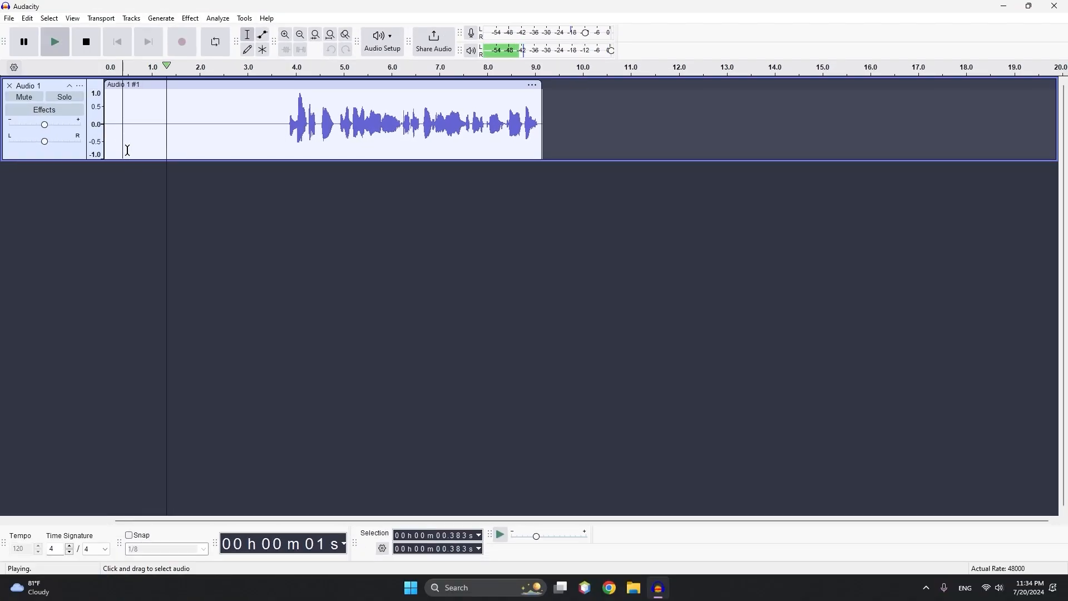
{"action": "key", "text": "space"}
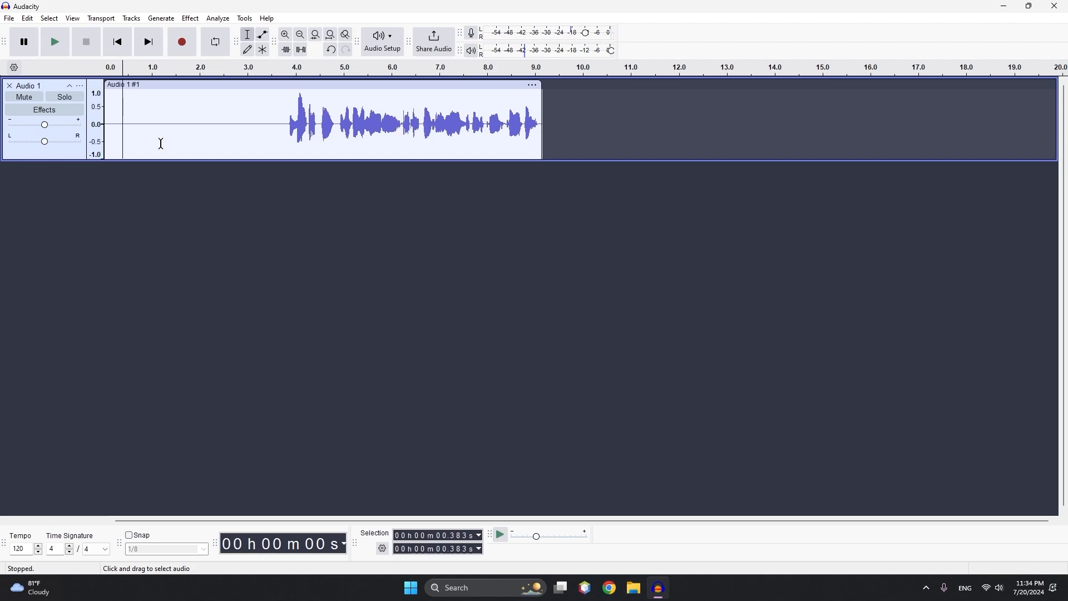
{"action": "left_click", "coordinate": [121, 131]}
{"action": "key", "text": "space"}
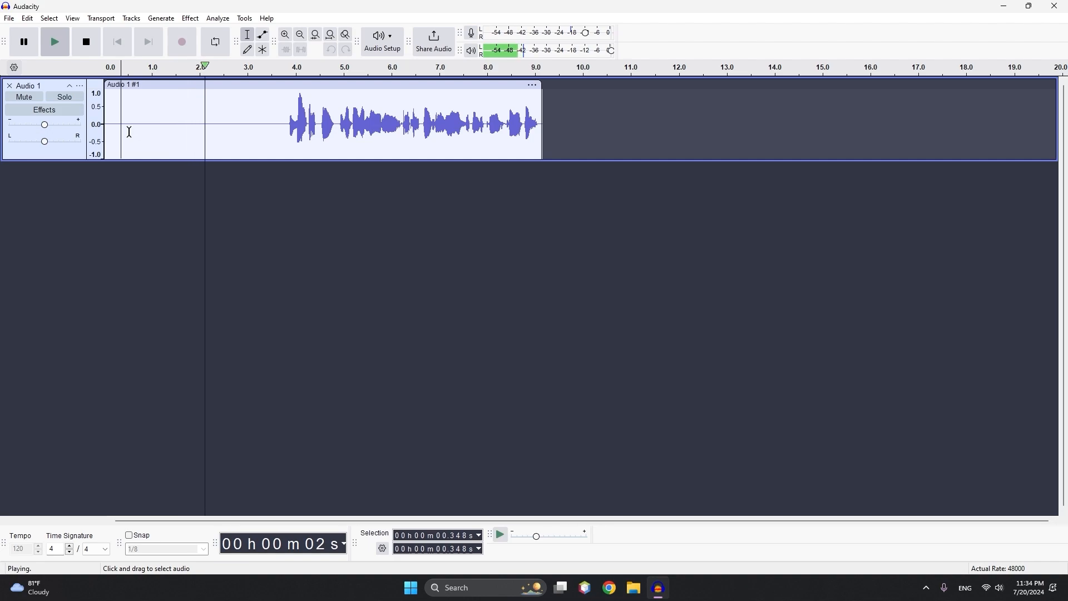
{"action": "key", "text": "space"}
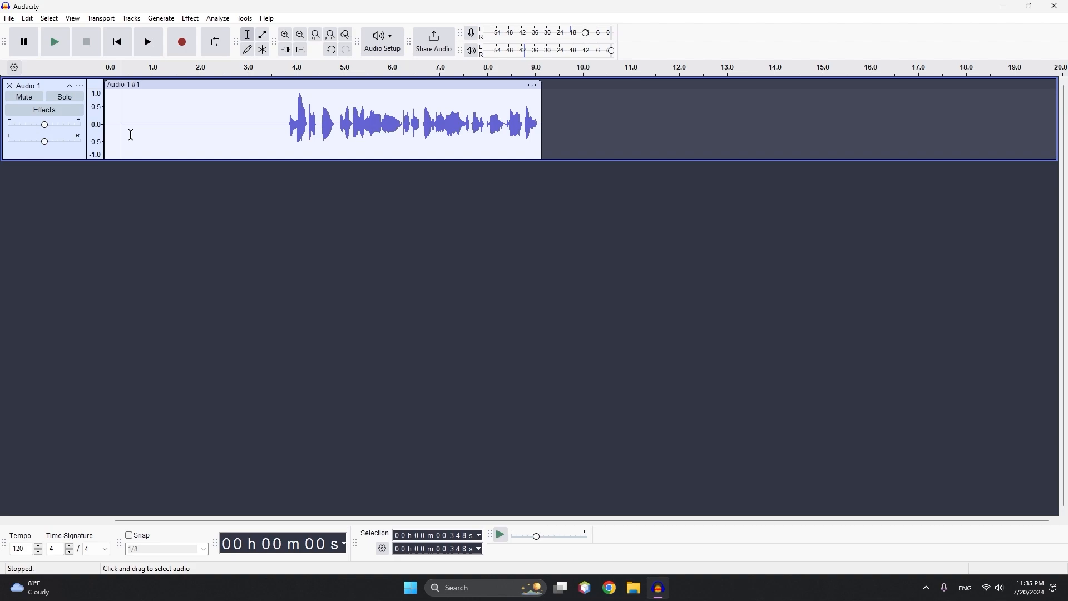
Capture a noise profile for Noise Reduction from the silent first 3.1 seconds of the clip.
{"action": "left_click_drag", "start_coordinate": [255, 135], "coordinate": [104, 135]}
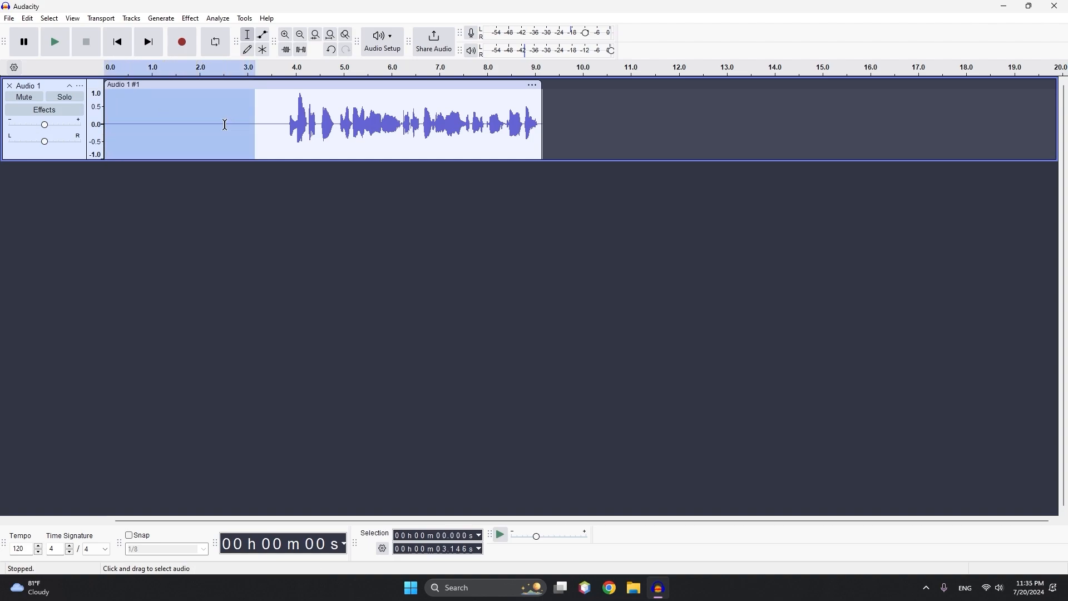
{"action": "left_click", "coordinate": [189, 18]}
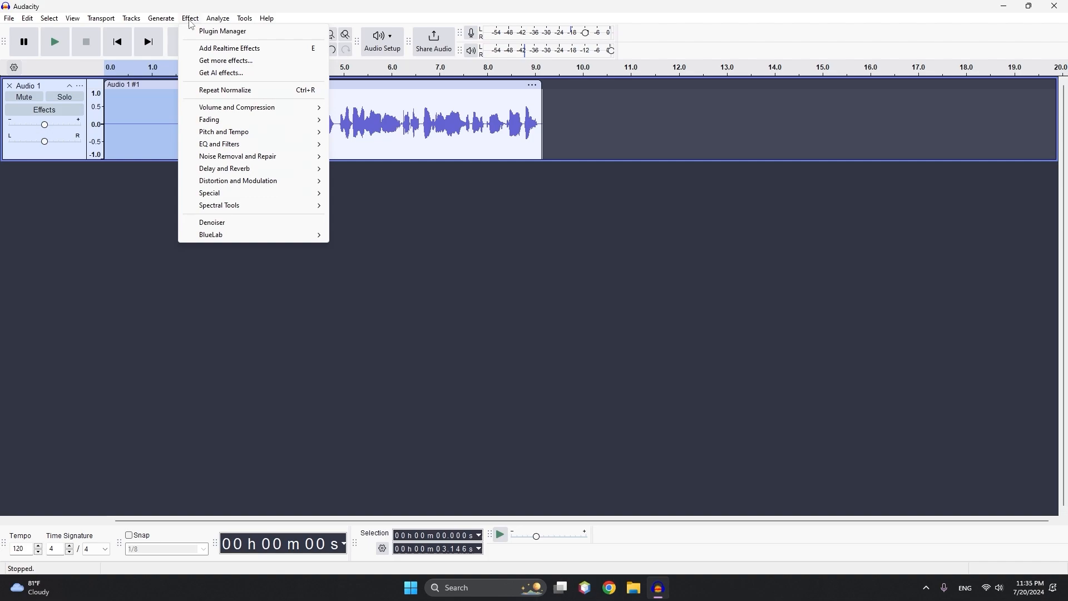
{"action": "mouse_move", "coordinate": [229, 163]}
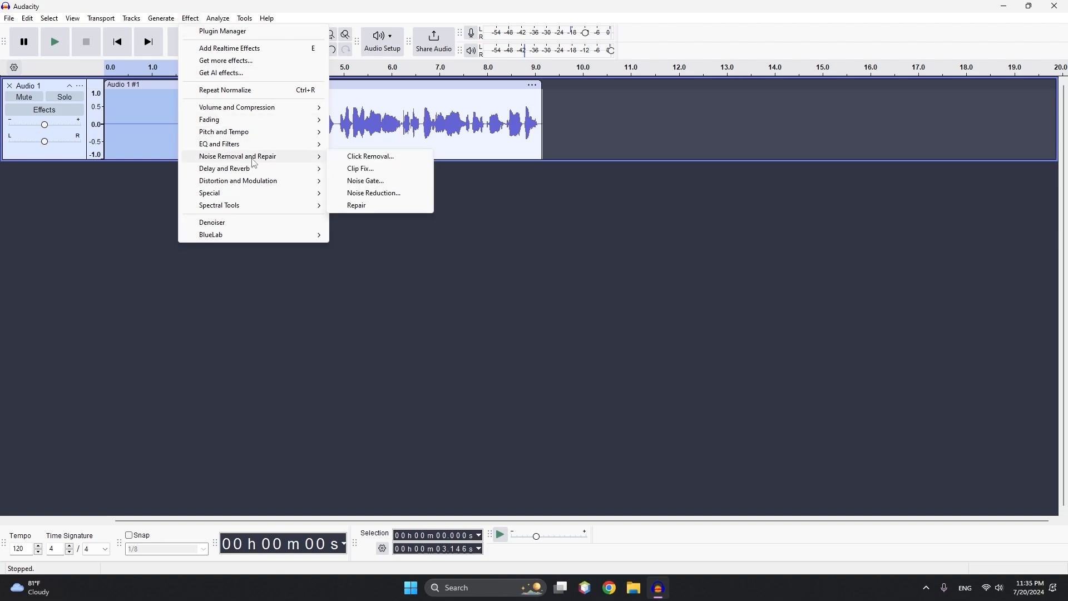
{"action": "left_click", "coordinate": [365, 196]}
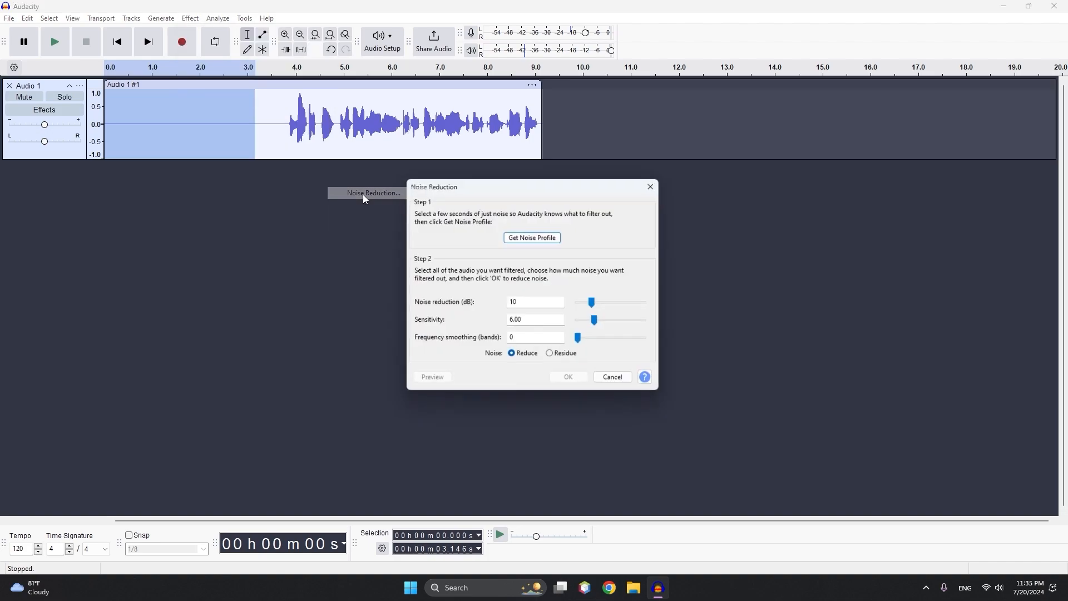
{"action": "left_click", "coordinate": [526, 240]}
{"action": "left_click_drag", "start_coordinate": [256, 123], "coordinate": [111, 129]}
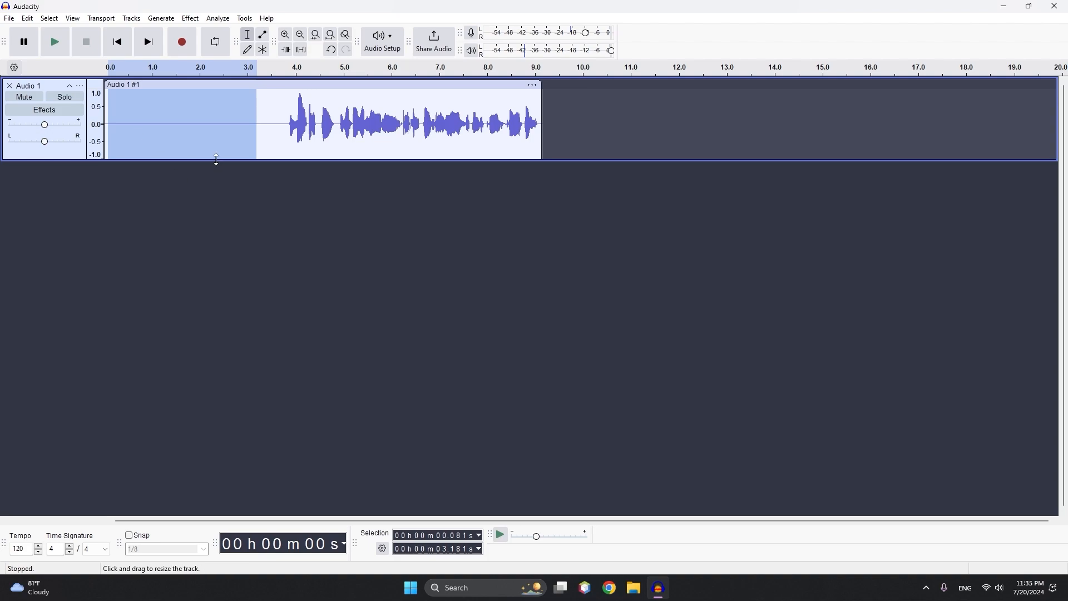
{"action": "left_click", "coordinate": [247, 139]}
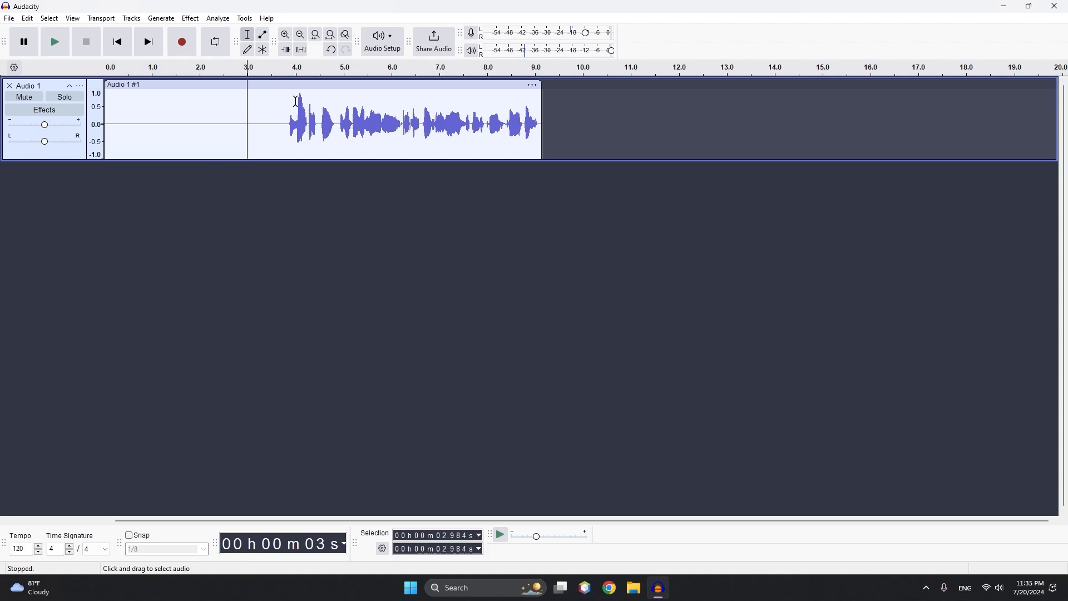
{"action": "left_click_drag", "start_coordinate": [283, 125], "coordinate": [530, 127]}
{"action": "left_click", "coordinate": [247, 131]}
{"action": "left_click_drag", "start_coordinate": [233, 119], "coordinate": [102, 125]}
{"action": "left_click", "coordinate": [210, 124]}
{"action": "left_click_drag", "start_coordinate": [283, 123], "coordinate": [535, 131]}
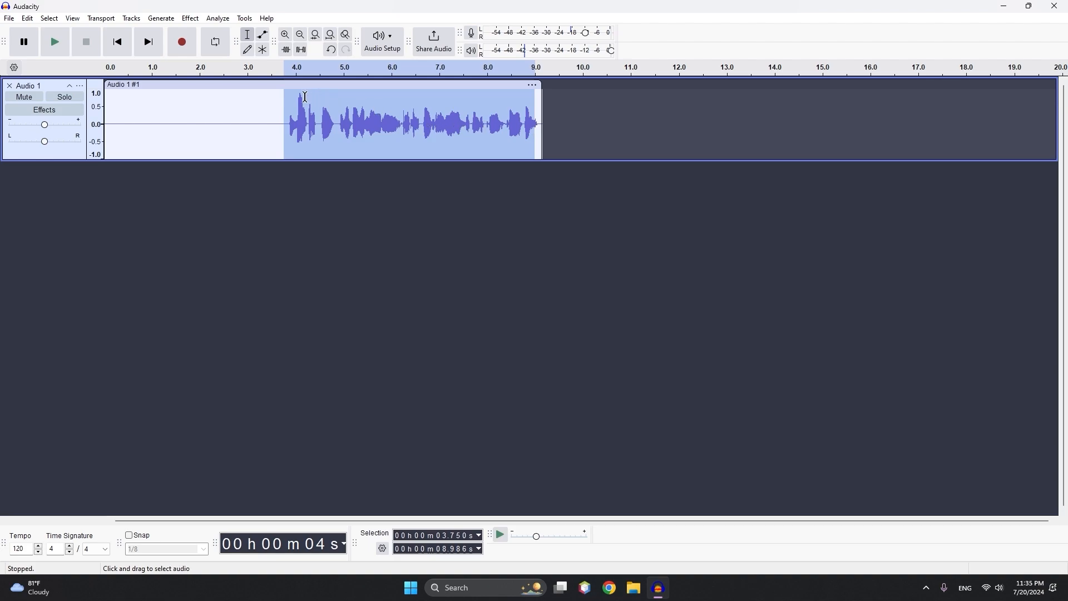
Preview and apply Noise Reduction to the entire clip with 10 dB reduction, sensitivity 6.00 and 0 frequency smoothing bands.
{"action": "left_click", "coordinate": [305, 88]}
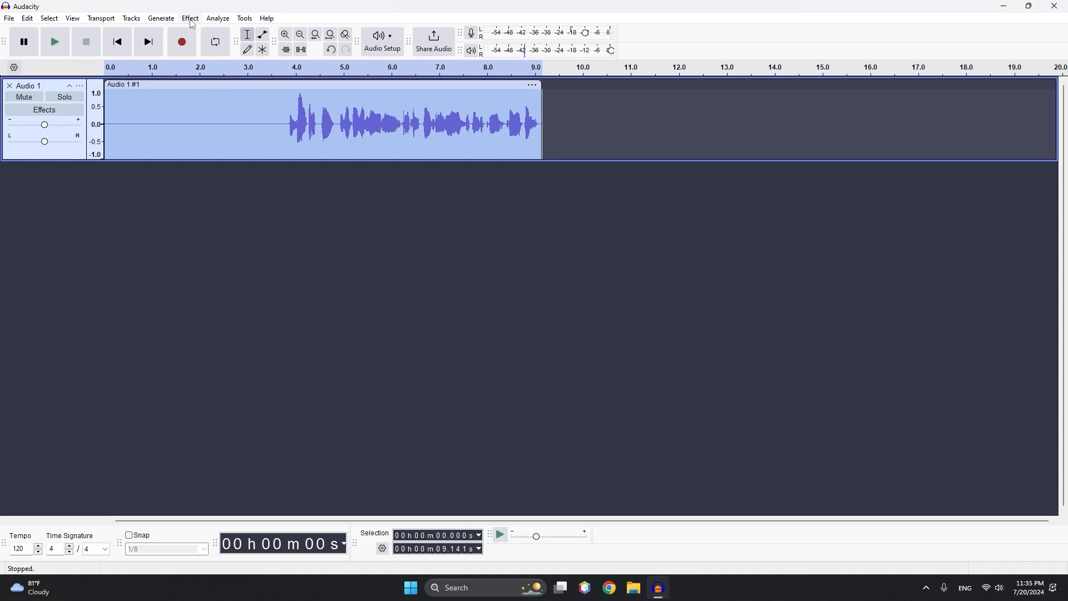
{"action": "left_click", "coordinate": [190, 18]}
{"action": "mouse_move", "coordinate": [222, 162]}
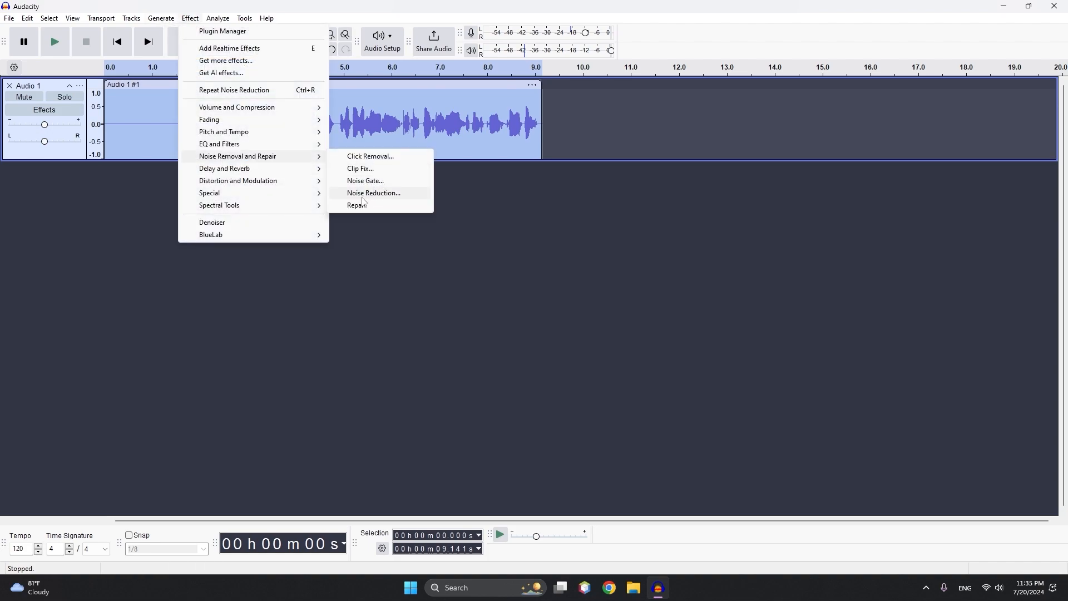
{"action": "left_click", "coordinate": [371, 195]}
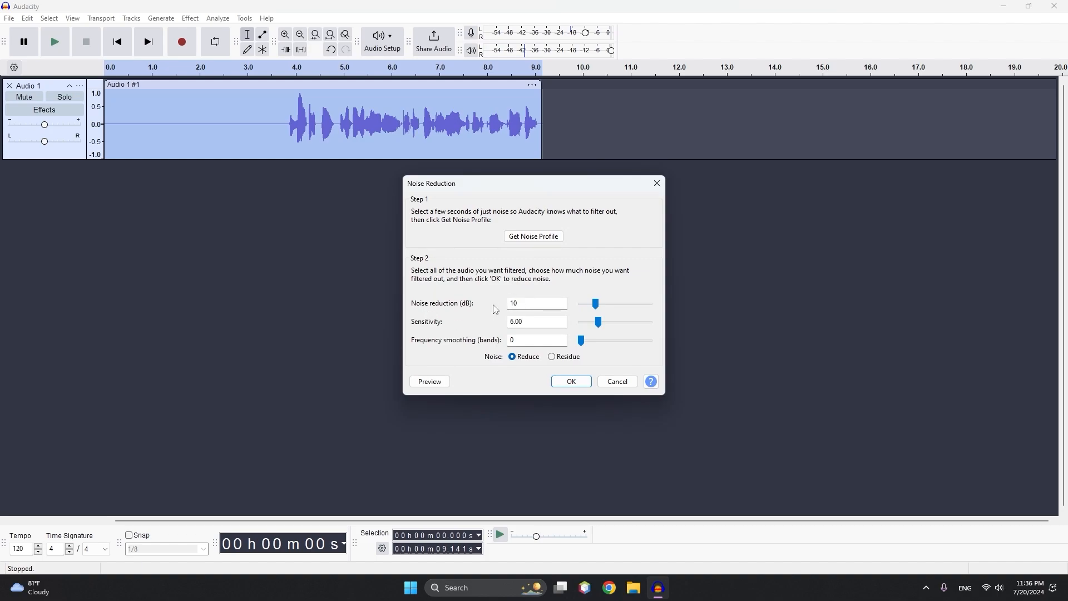
{"action": "left_click", "coordinate": [531, 300]}
{"action": "left_click", "coordinate": [426, 384]}
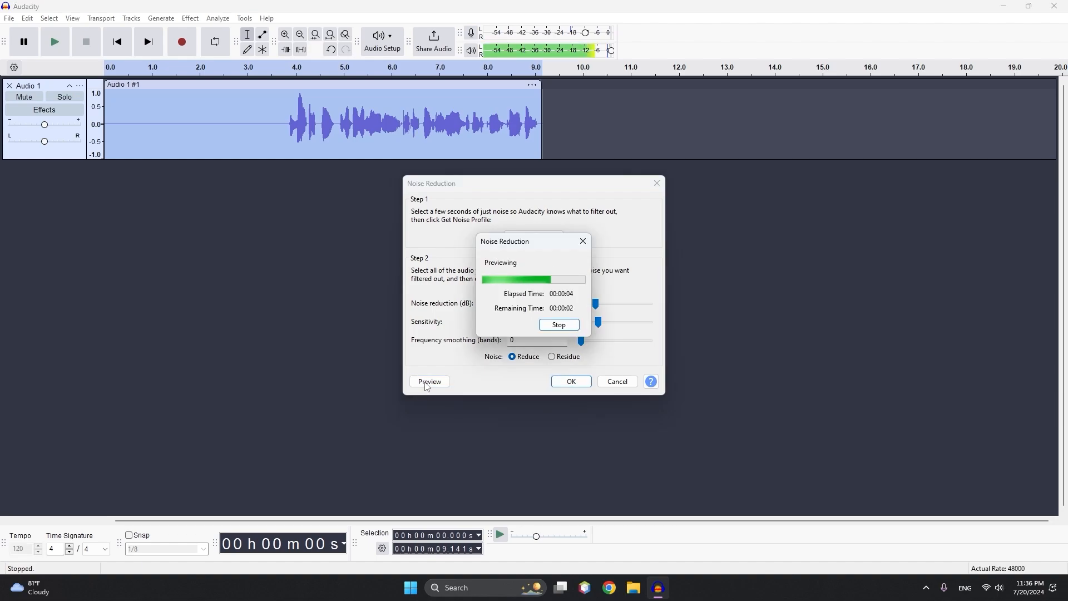
{"action": "left_click", "coordinate": [572, 326]}
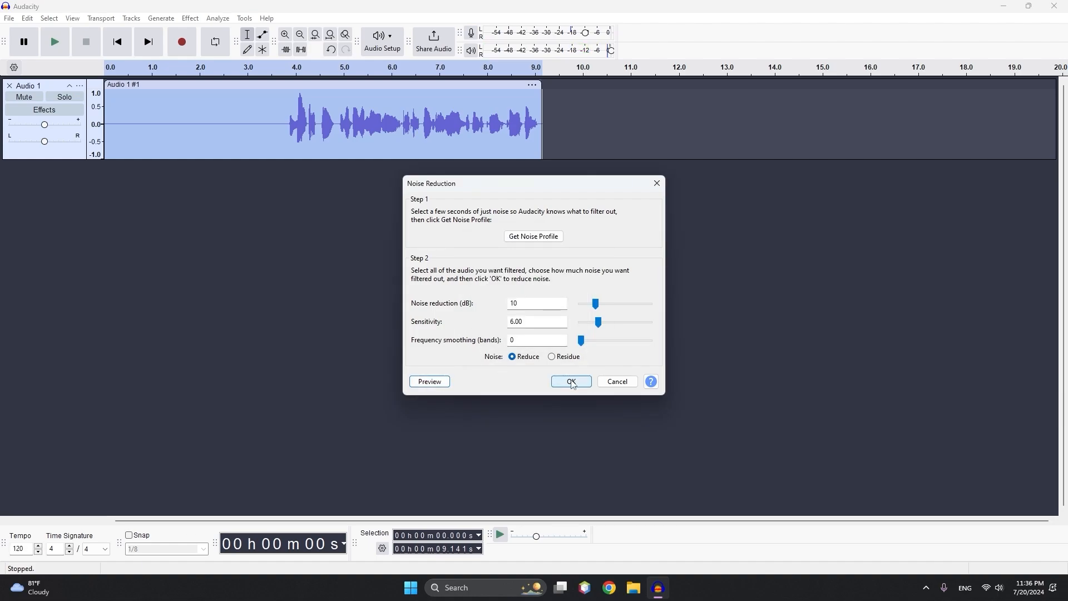
{"action": "left_click", "coordinate": [571, 381]}
Listen to the silent lead-in from about 0.6 s to check the remaining noise after the reduction.
{"action": "left_click", "coordinate": [222, 118]}
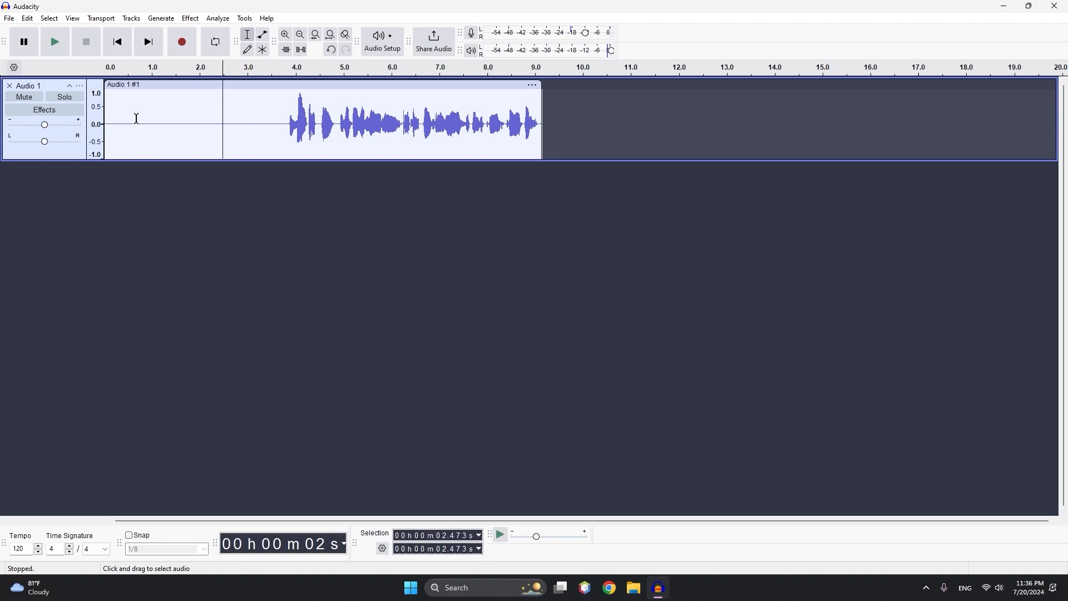
{"action": "left_click", "coordinate": [136, 126]}
{"action": "key", "text": "space"}
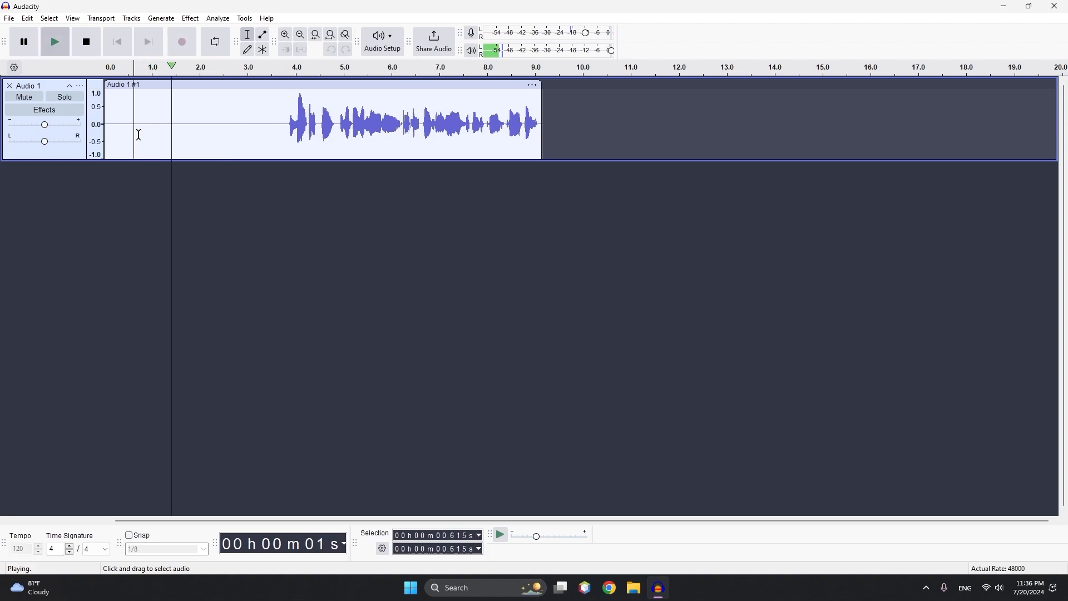
{"action": "key", "text": "space"}
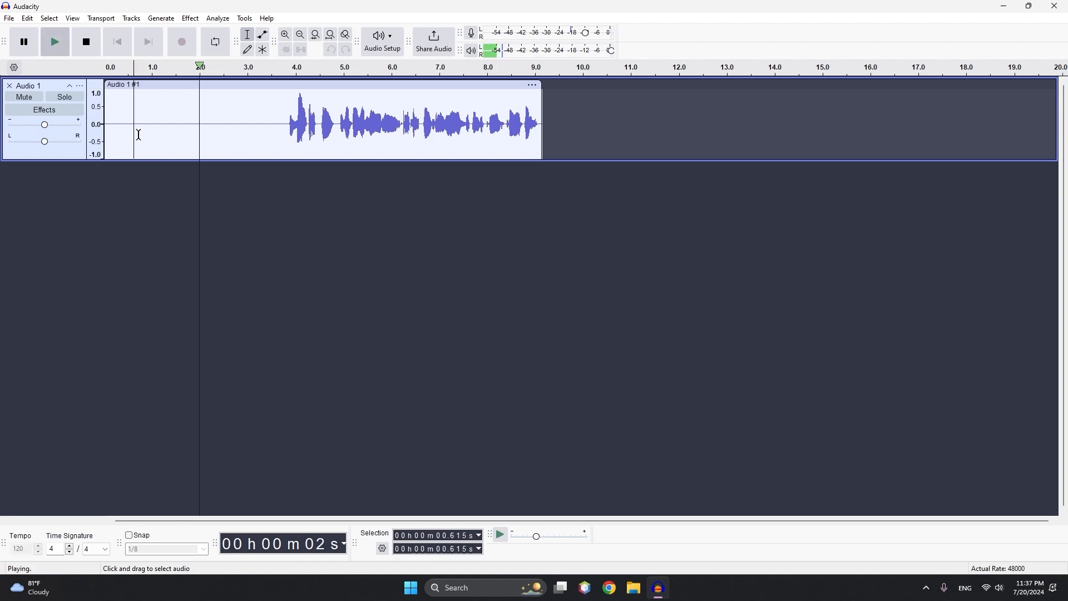
{"action": "key", "text": "space"}
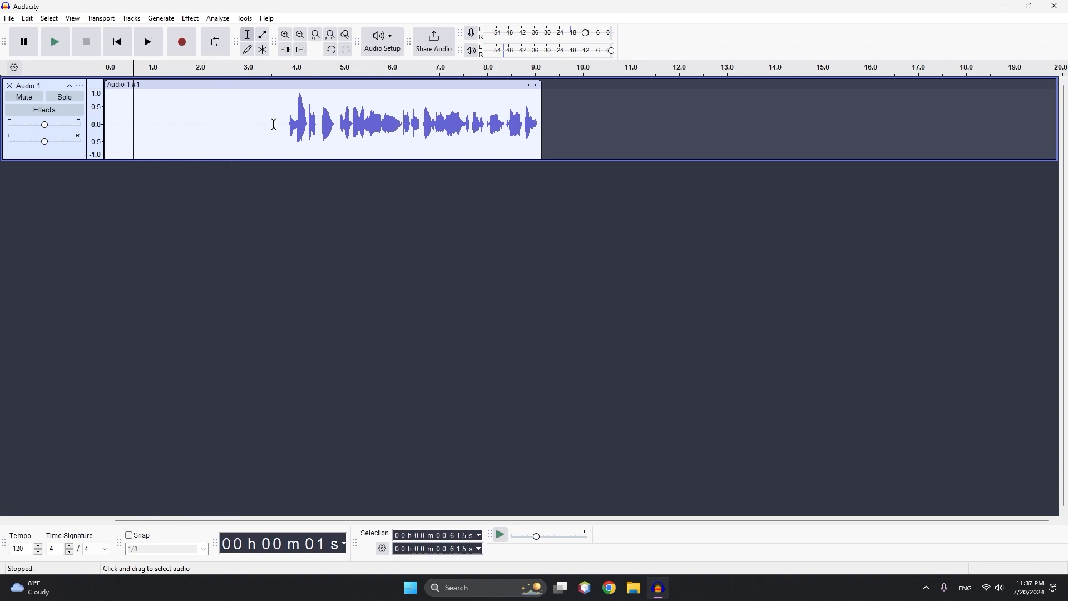
Delete the silent lead-in covering about the first 3.7 seconds of the clip.
{"action": "left_click_drag", "start_coordinate": [282, 125], "coordinate": [95, 140]}
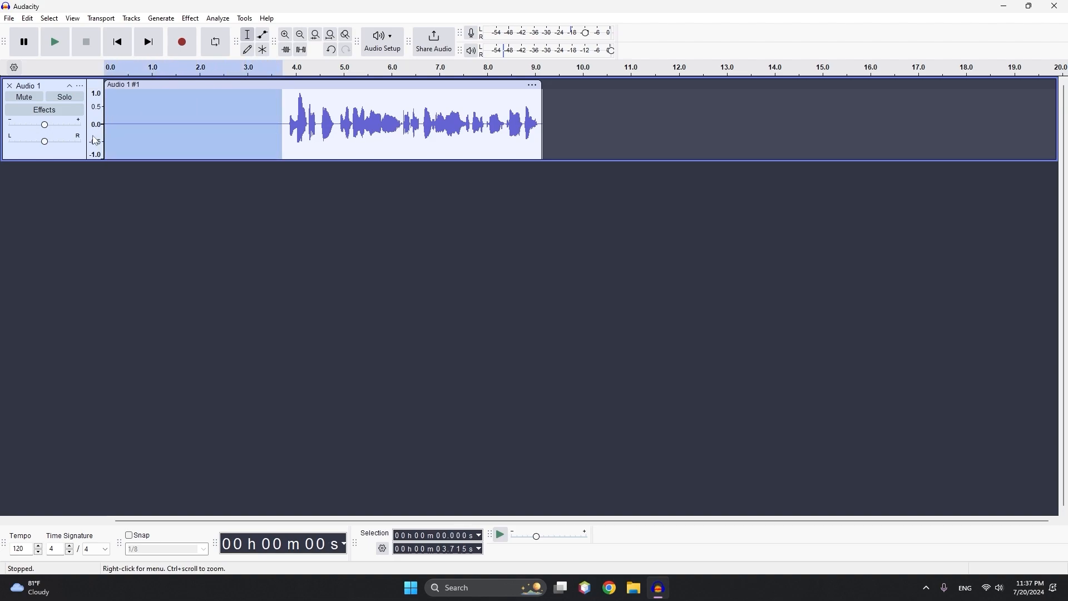
{"action": "key", "text": "Delete"}
Preview and apply Bass and Treble to the entire clip with bass 4.0 dB, treble 10.0 dB and volume 0.0 dB.
{"action": "left_click", "coordinate": [215, 85]}
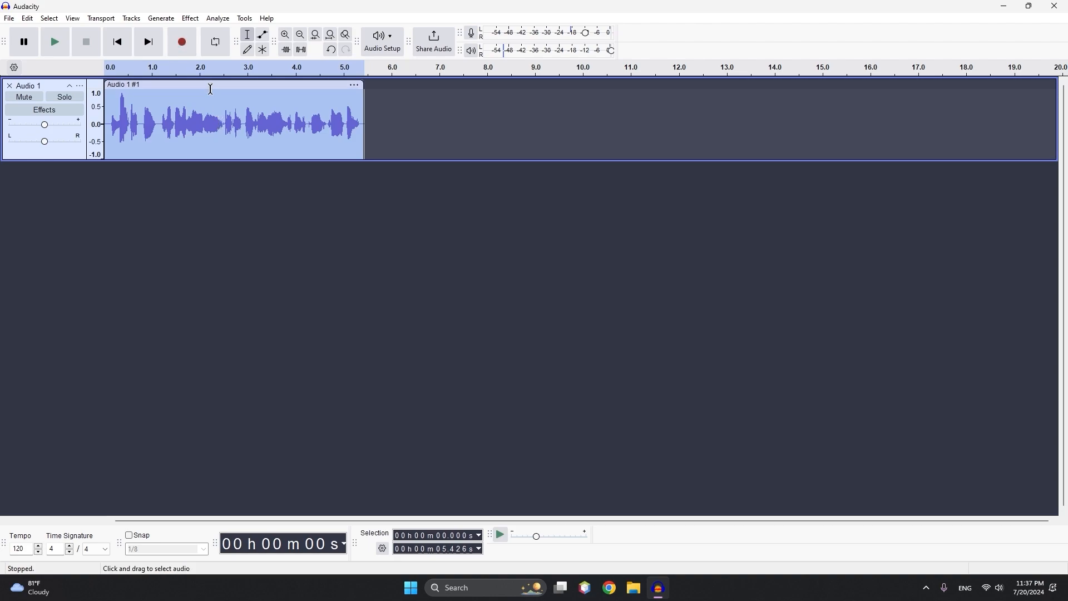
{"action": "left_click", "coordinate": [191, 19]}
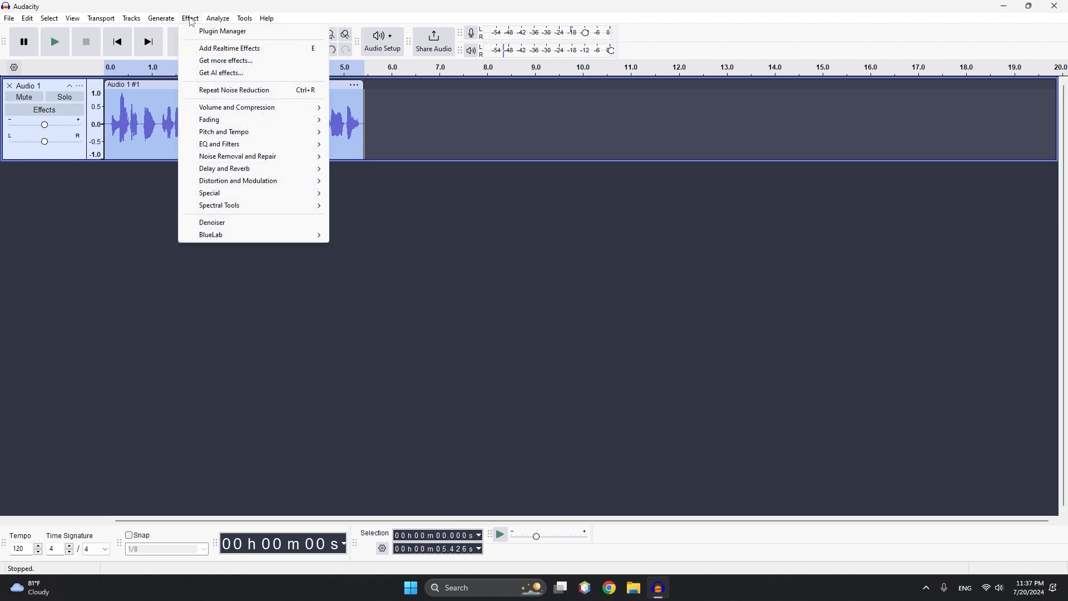
{"action": "mouse_move", "coordinate": [211, 146]}
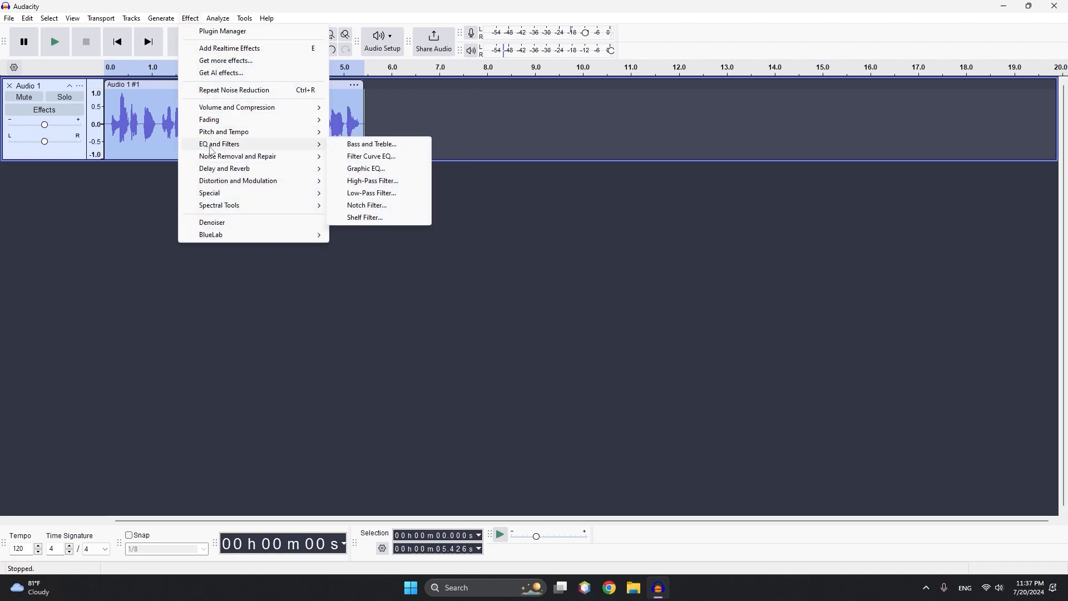
{"action": "left_click", "coordinate": [371, 145]}
{"action": "left_click_drag", "start_coordinate": [517, 215], "coordinate": [490, 179]}
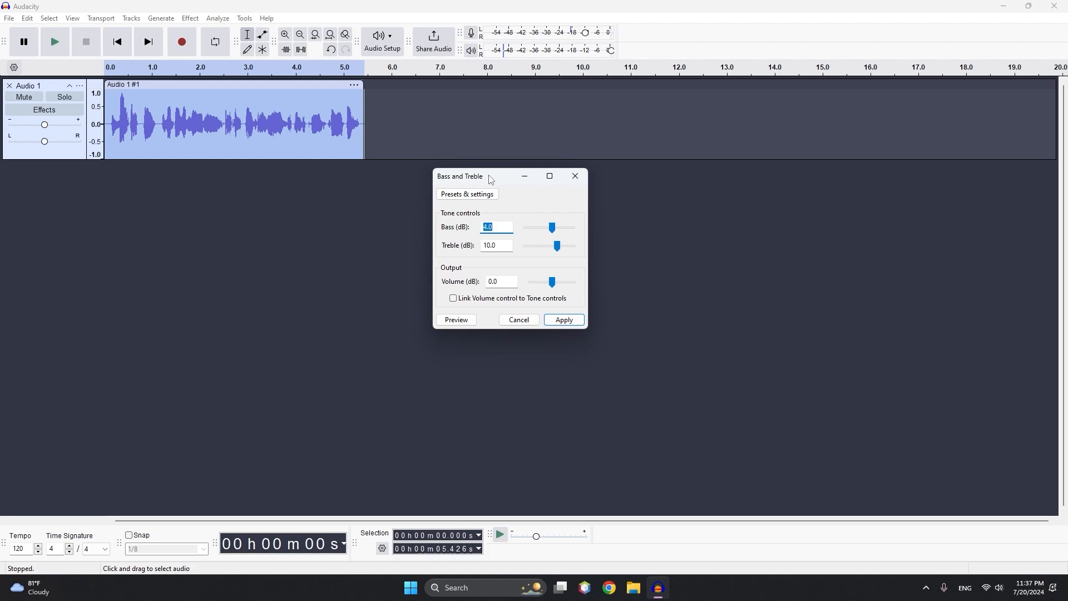
{"action": "left_click", "coordinate": [455, 321]}
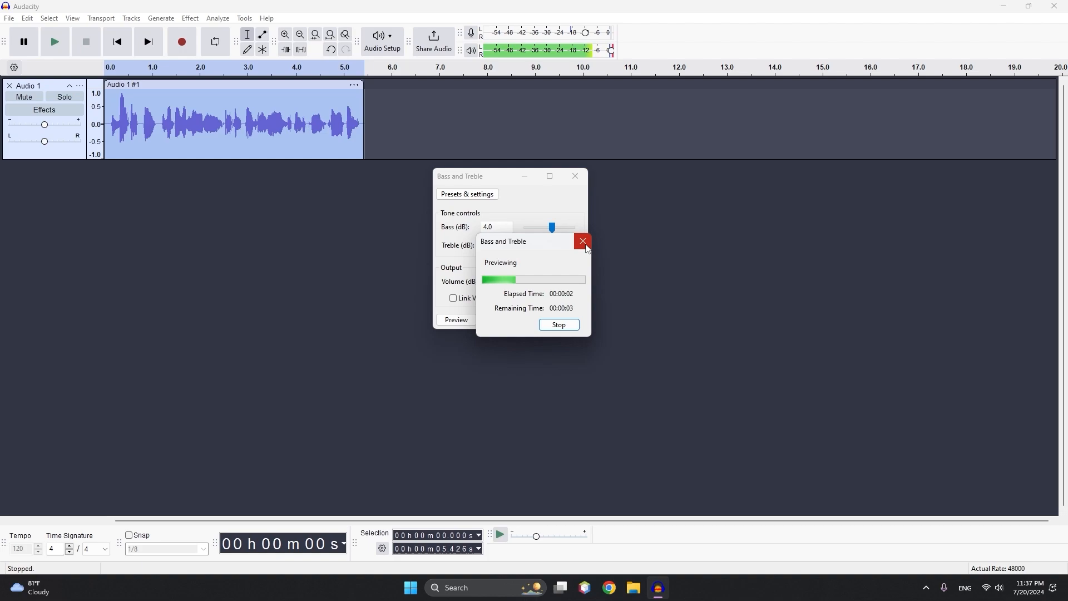
{"action": "left_click", "coordinate": [585, 246]}
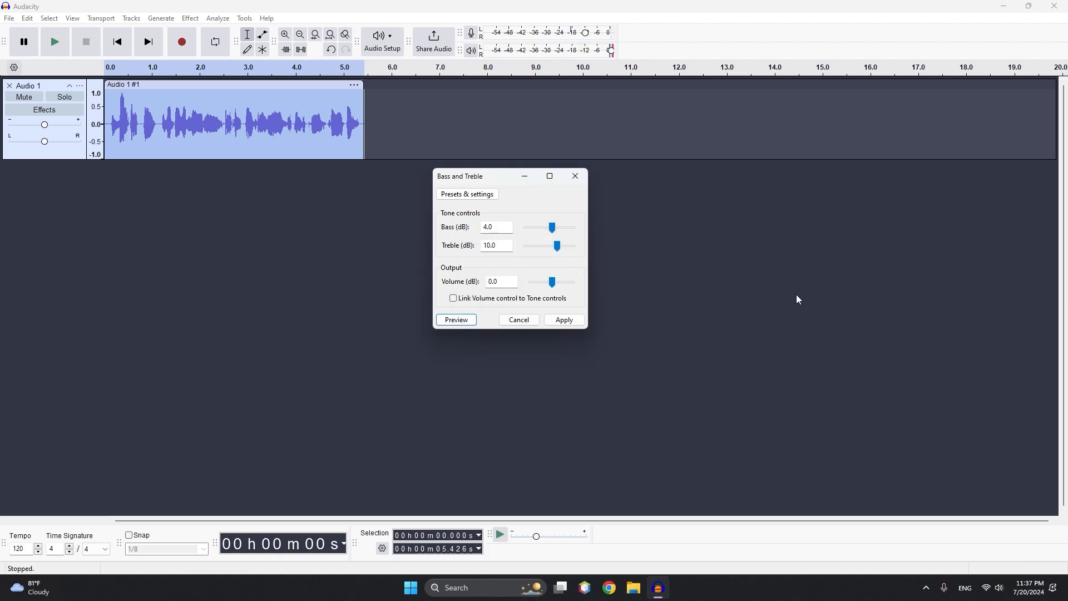
{"action": "left_click", "coordinate": [993, 588]}
{"action": "left_click", "coordinate": [556, 321]}
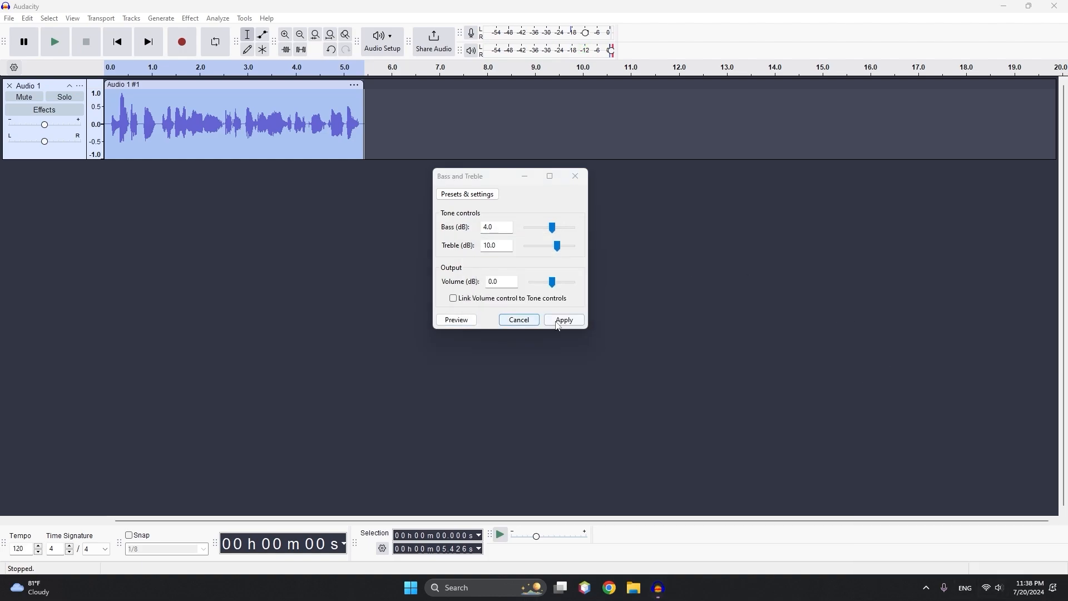
Apply the Compressor to the entire clip with threshold -10 dB, make-up gain 0, knee width 5 dB, ratio 10, lookahead 1 ms, attack 30 ms and release 150 ms.
{"action": "left_click", "coordinate": [191, 136]}
{"action": "left_click", "coordinate": [229, 85]}
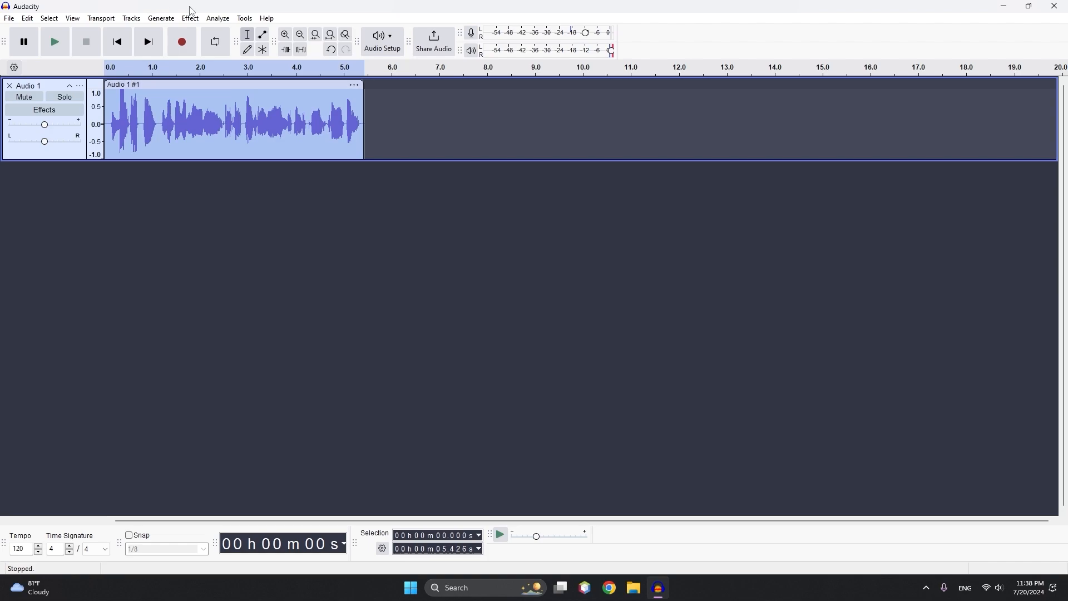
{"action": "left_click", "coordinate": [193, 20]}
{"action": "mouse_move", "coordinate": [275, 114]}
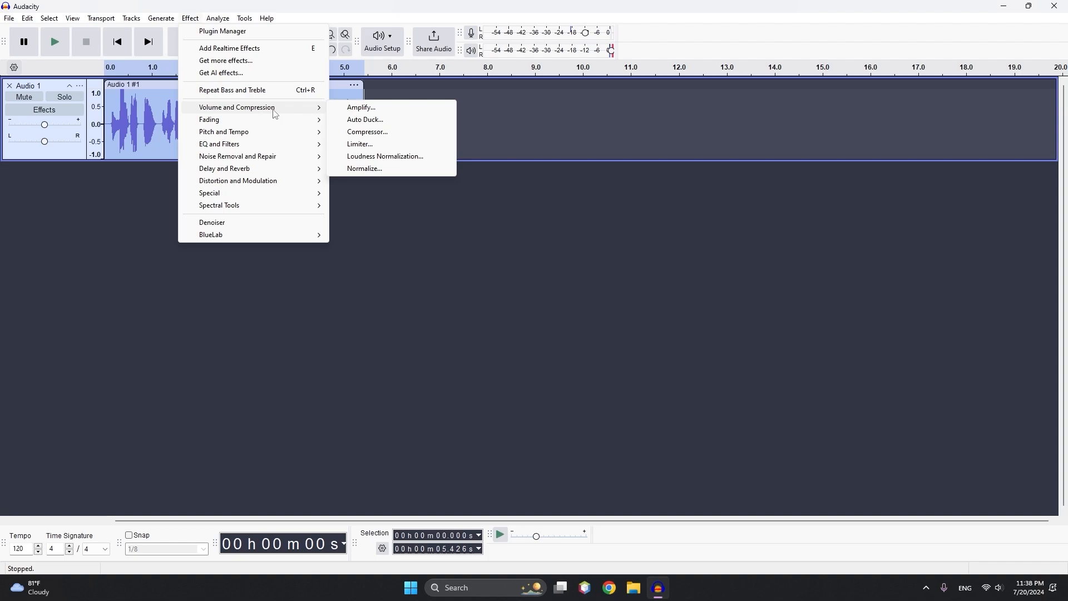
{"action": "left_click", "coordinate": [364, 135]}
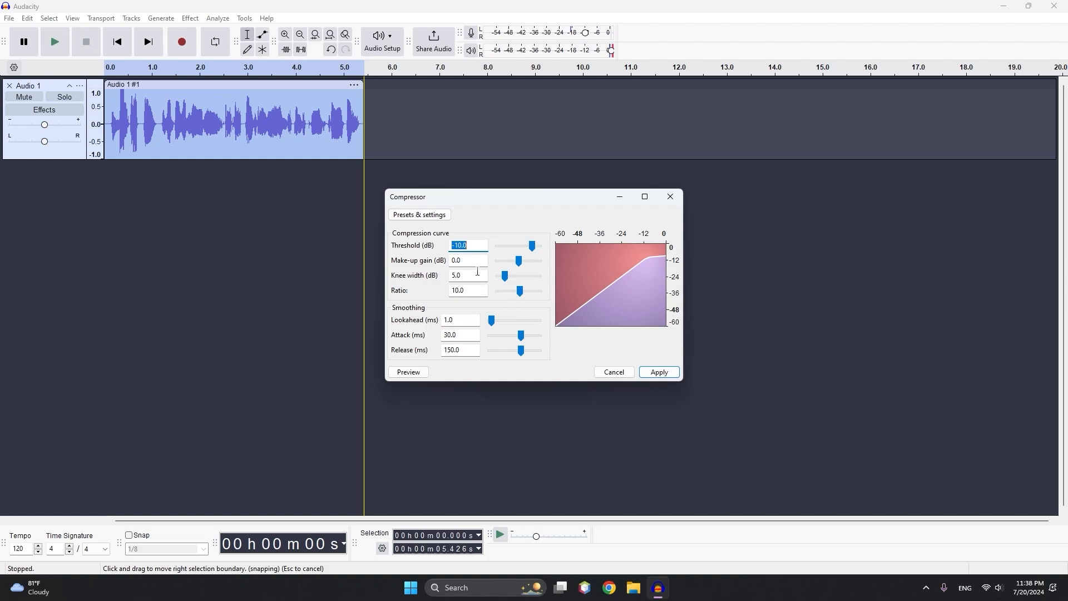
{"action": "left_click", "coordinate": [467, 248]}
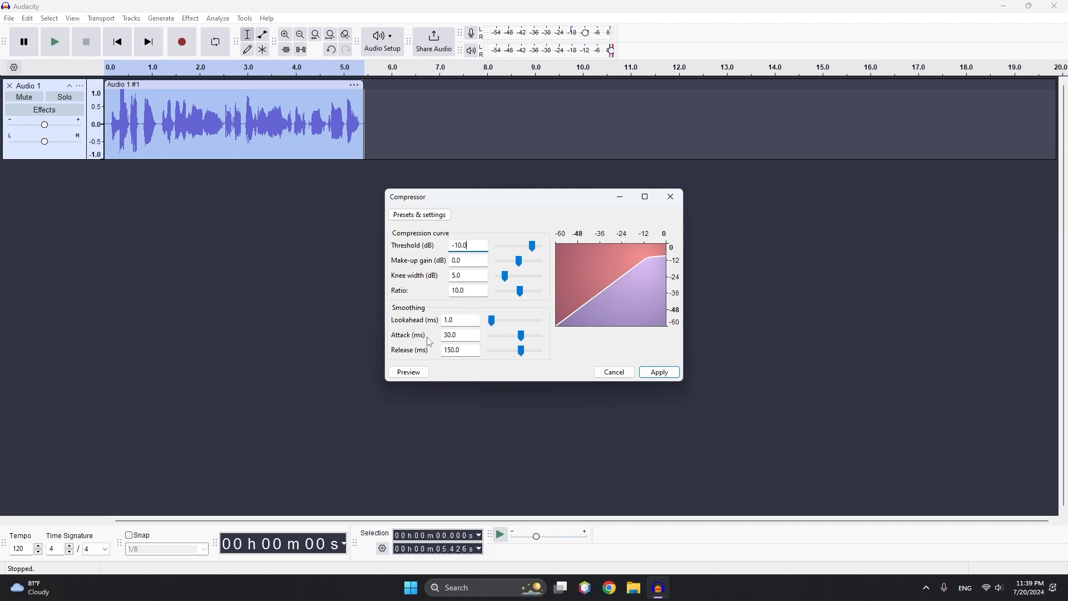
{"action": "left_click", "coordinate": [528, 373]}
{"action": "left_click", "coordinate": [627, 350]}
{"action": "left_click", "coordinate": [661, 372]}
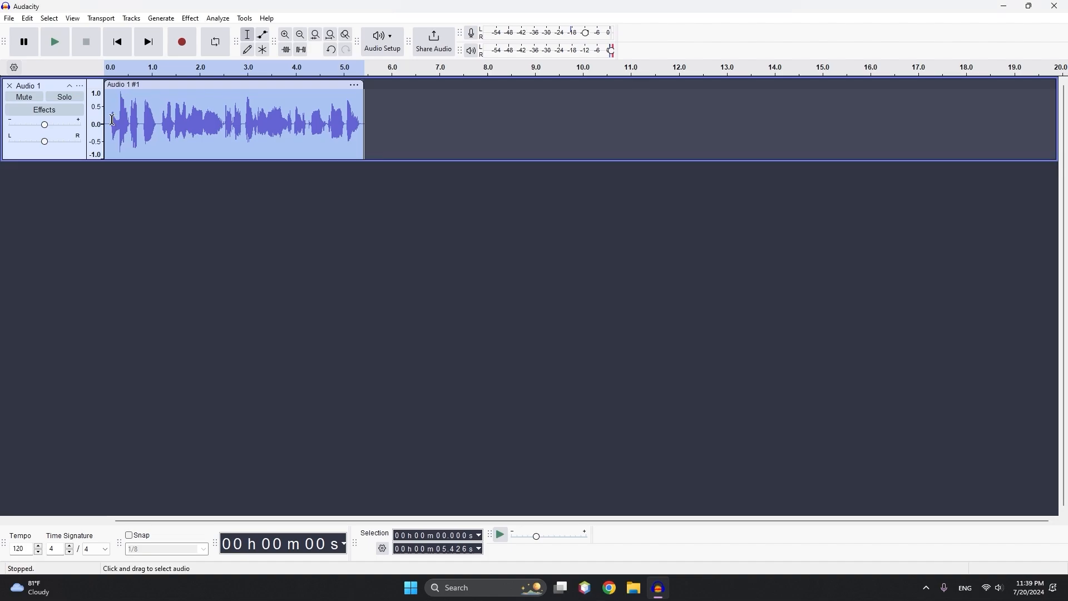
Listen to the clip from about 0.1 s to check the sound after the compression.
{"action": "left_click", "coordinate": [117, 146]}
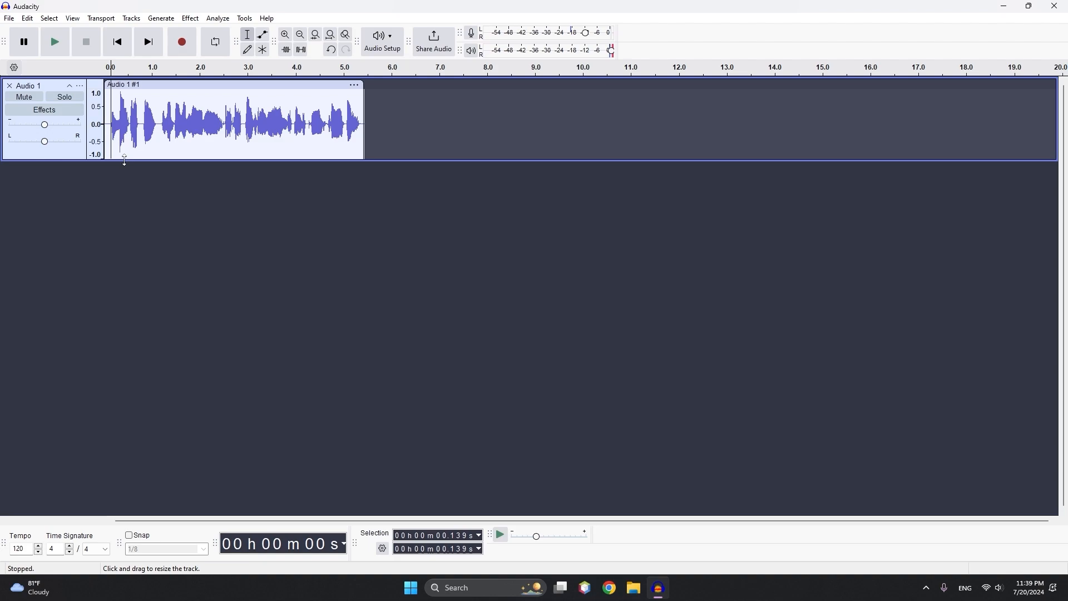
{"action": "key", "text": "space"}
Open the list of available effects for further processing of the voice clip.
{"action": "left_click", "coordinate": [190, 18]}
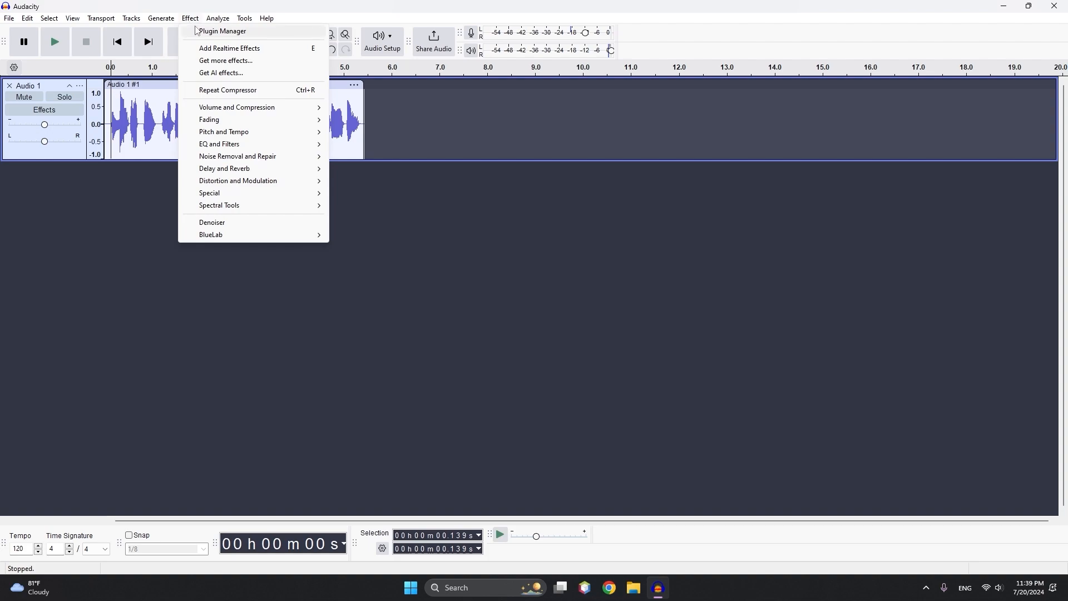